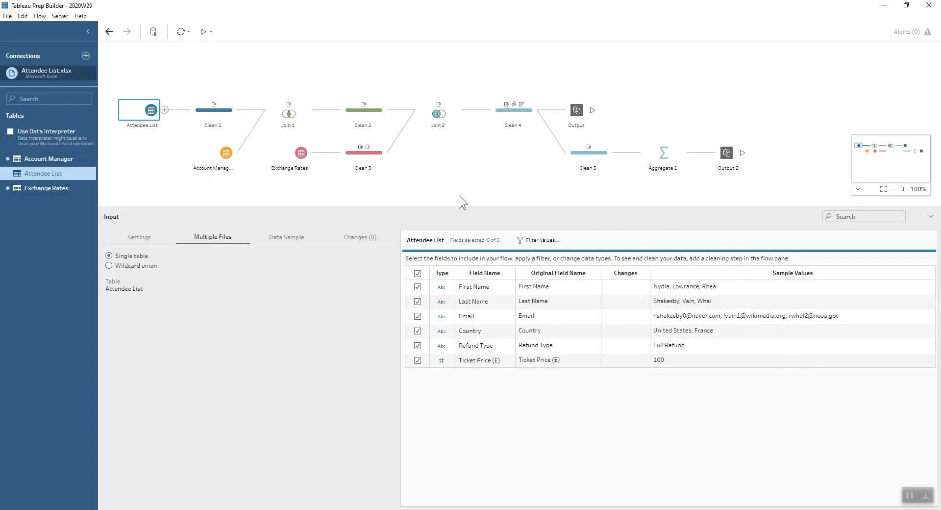
# Review the Company calculated field's formula in the Clean 1 step, leaving it unedited
pyautogui.click(234, 116)
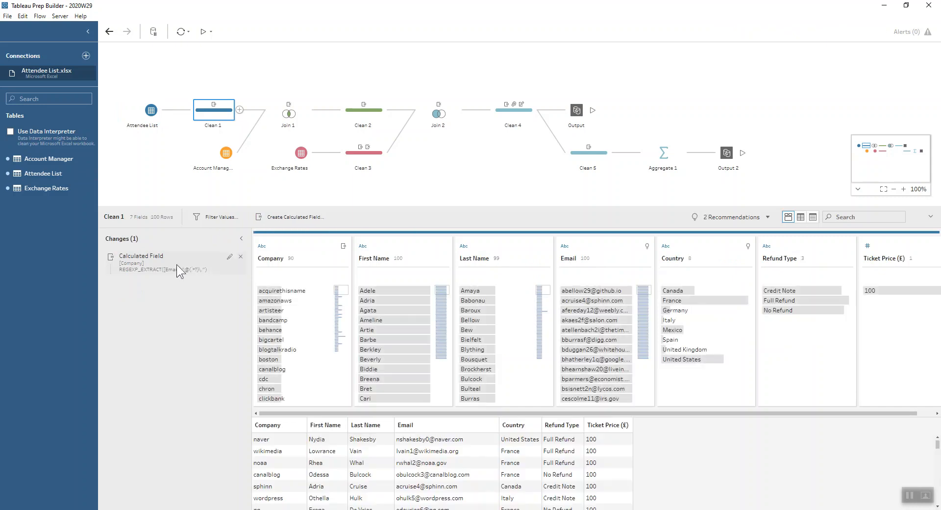
pyautogui.doubleClick(177, 264)
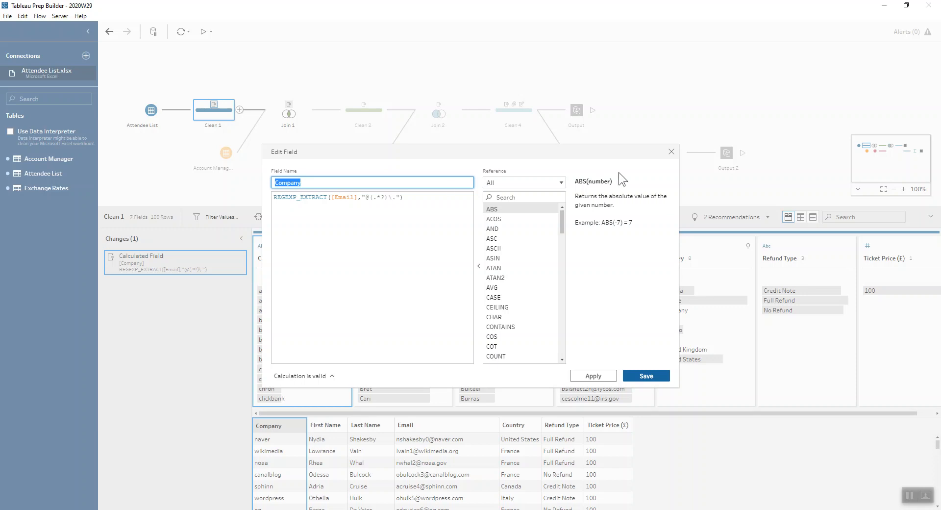
pyautogui.click(672, 151)
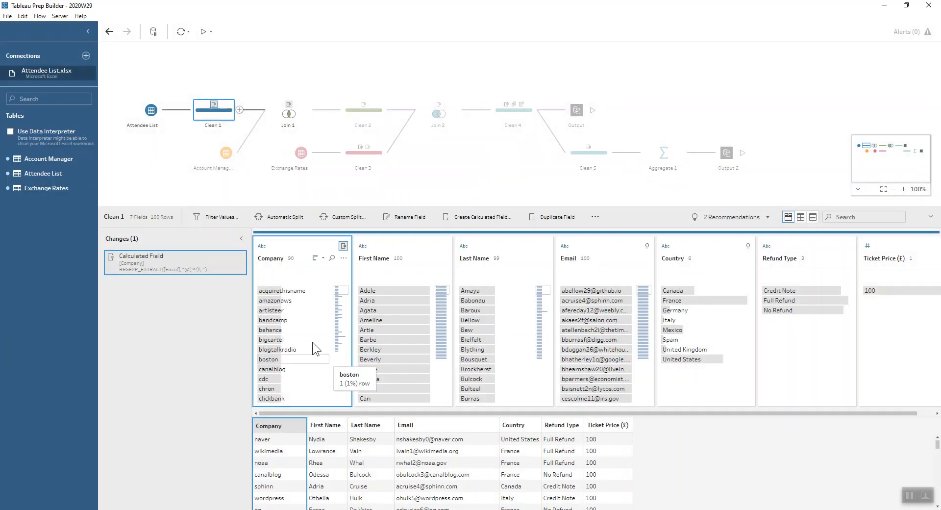
# Examine the Account Manager input's fields and the join clause, join type and results summary of Join 1
pyautogui.click(226, 153)
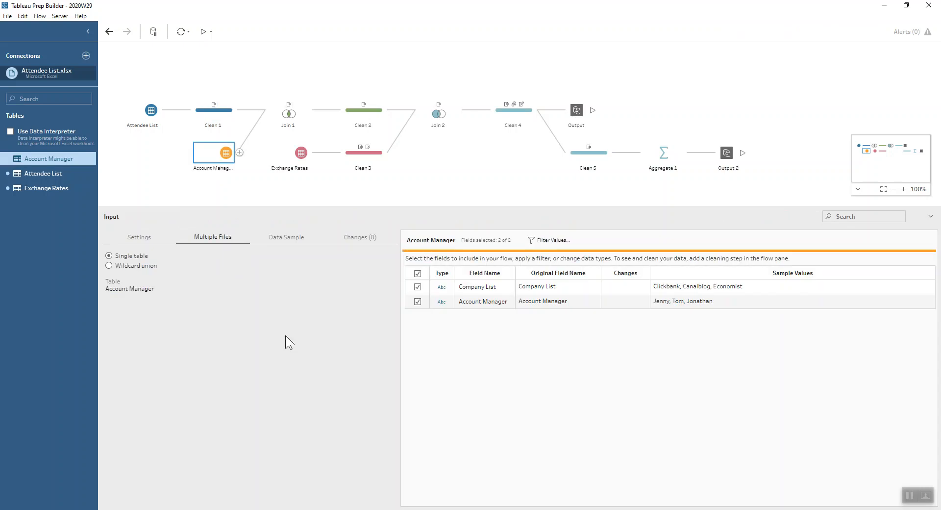
pyautogui.click(295, 114)
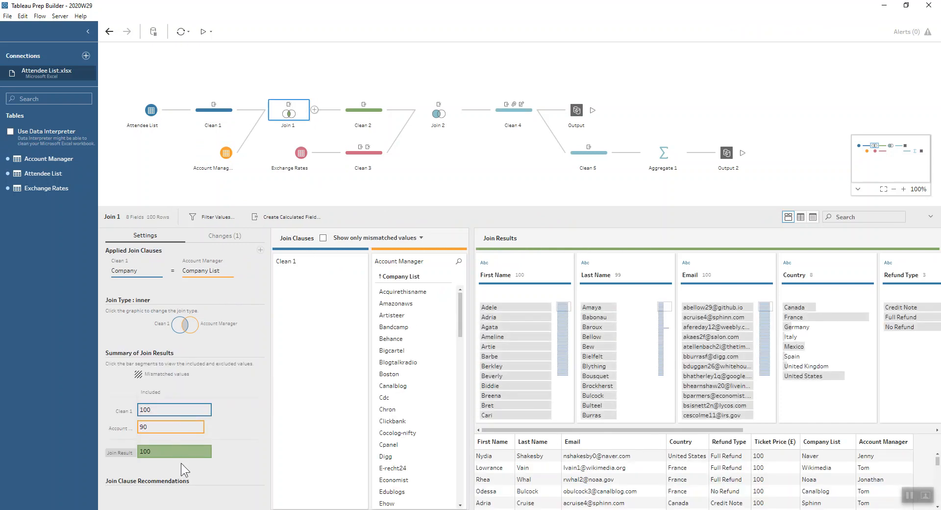
pyautogui.moveTo(181, 457)
# Review the Currency calculated field's case formula in Clean 2, leaving it unedited
pyautogui.click(372, 111)
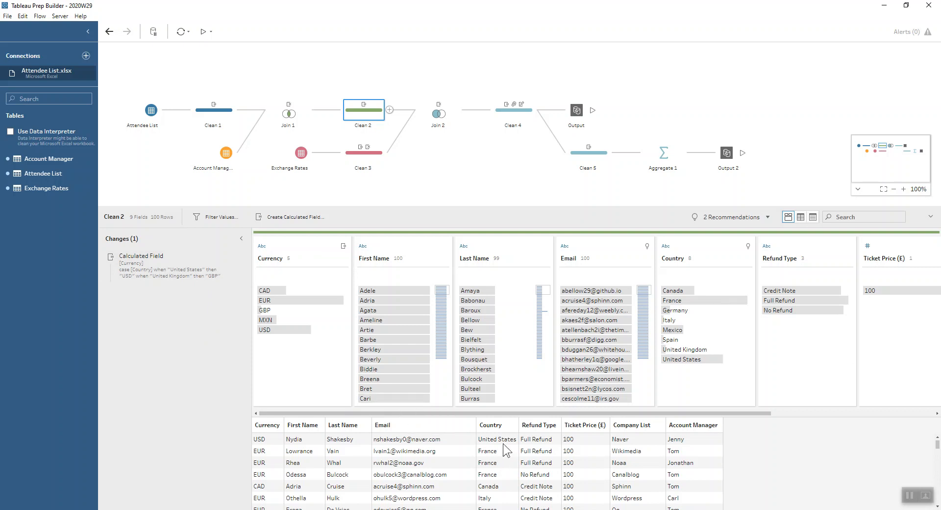
pyautogui.doubleClick(187, 272)
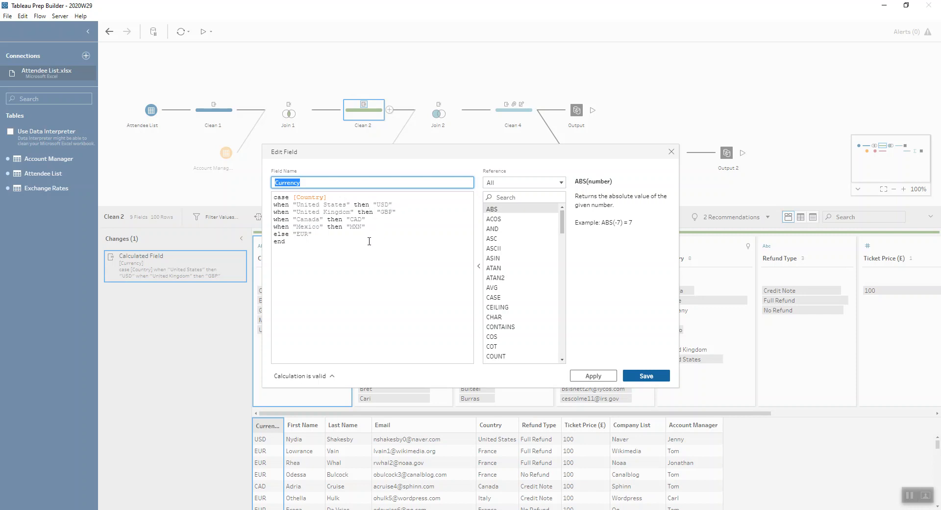
pyautogui.click(671, 151)
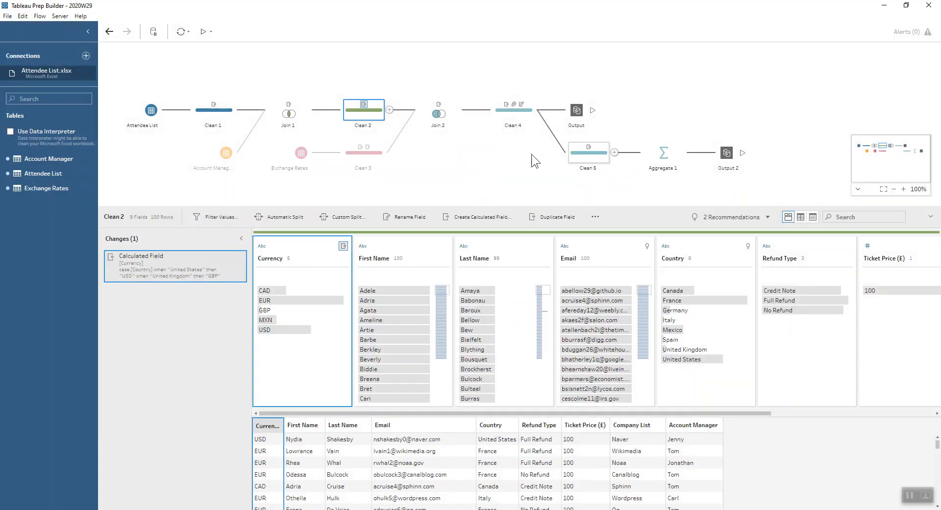
# Inspect the Exchange Rates input and Clean 3's Currency split change, including the split options available for the Currency field
pyautogui.click(304, 160)
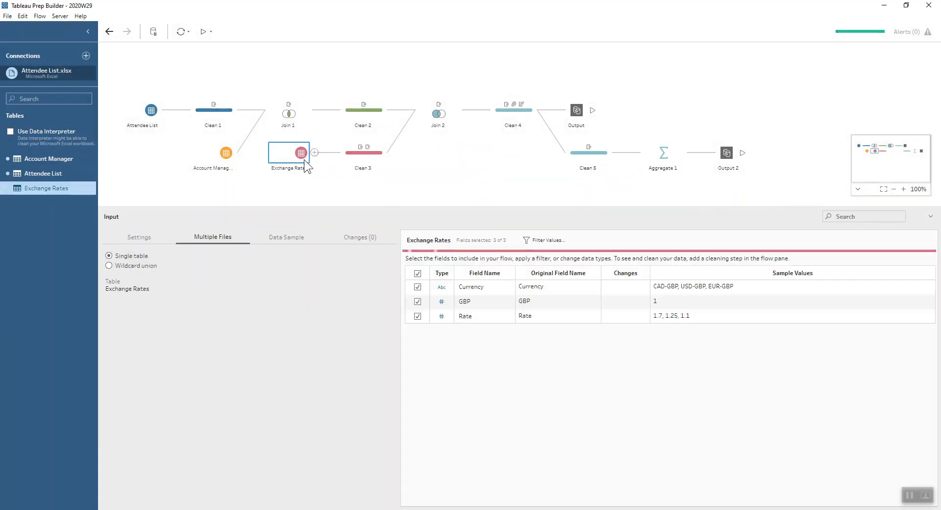
pyautogui.click(357, 155)
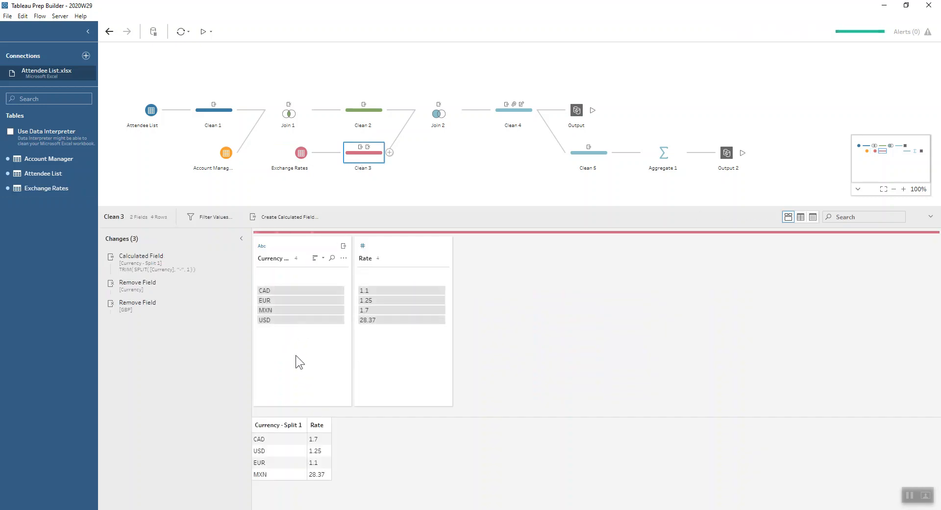
pyautogui.click(162, 259)
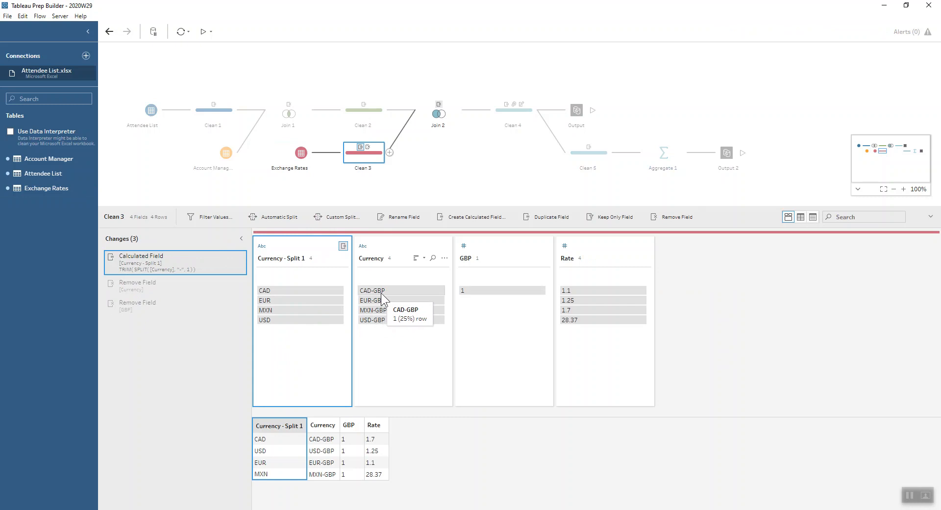
pyautogui.click(445, 258)
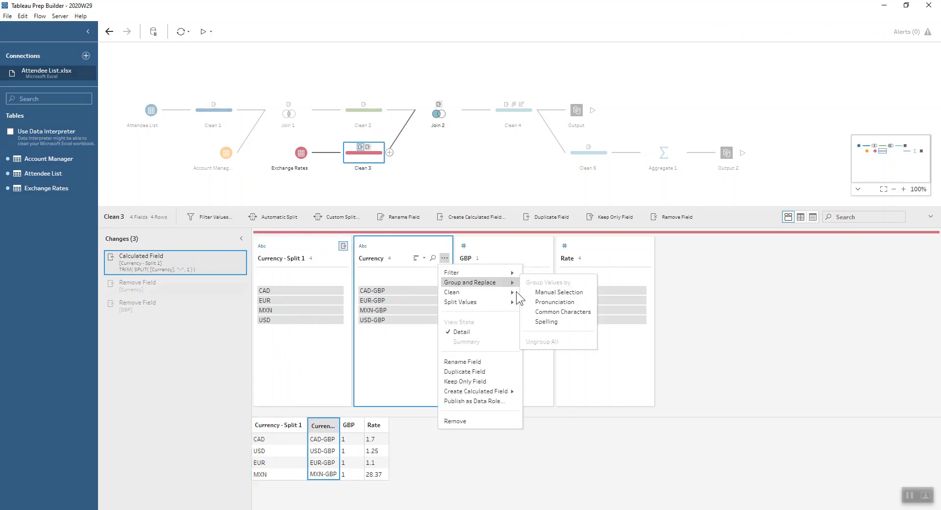
pyautogui.moveTo(515, 300)
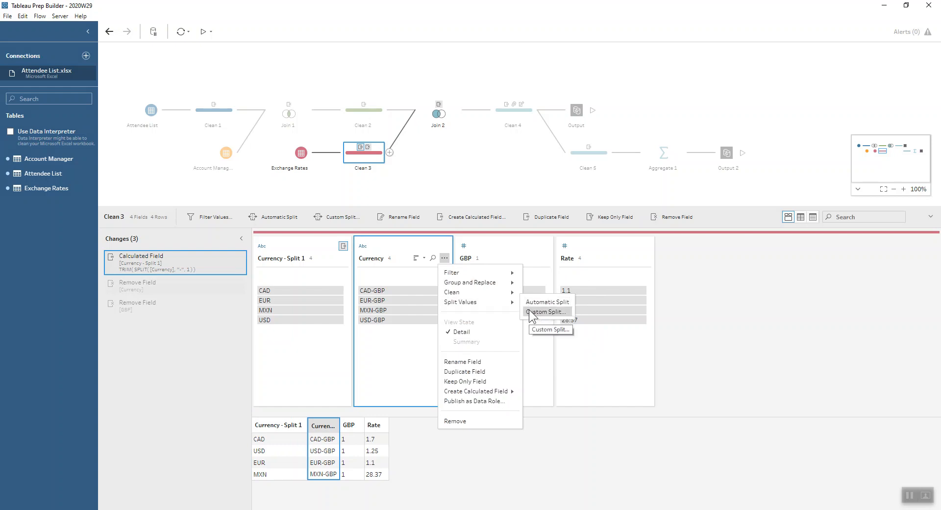
pyautogui.click(305, 360)
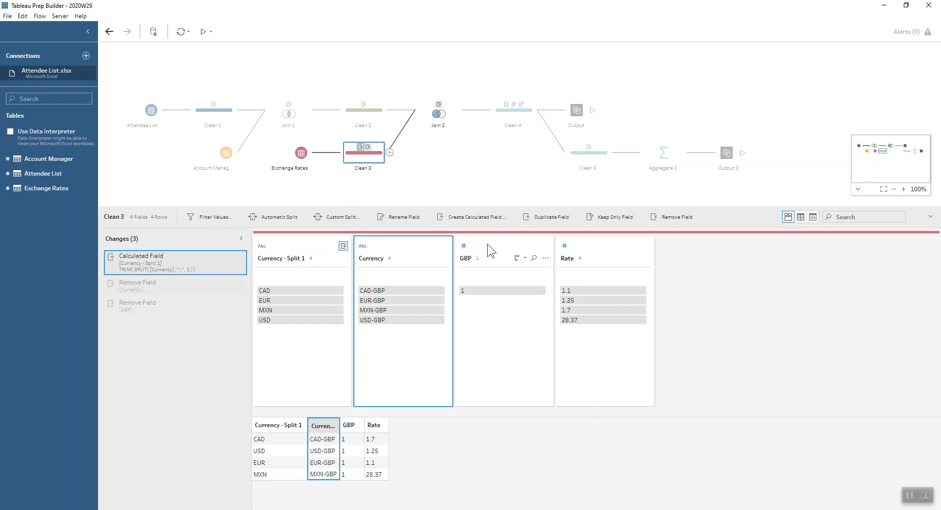
# Examine the join clause, join type and result fields of Join 2, through to the Rate field
pyautogui.click(437, 117)
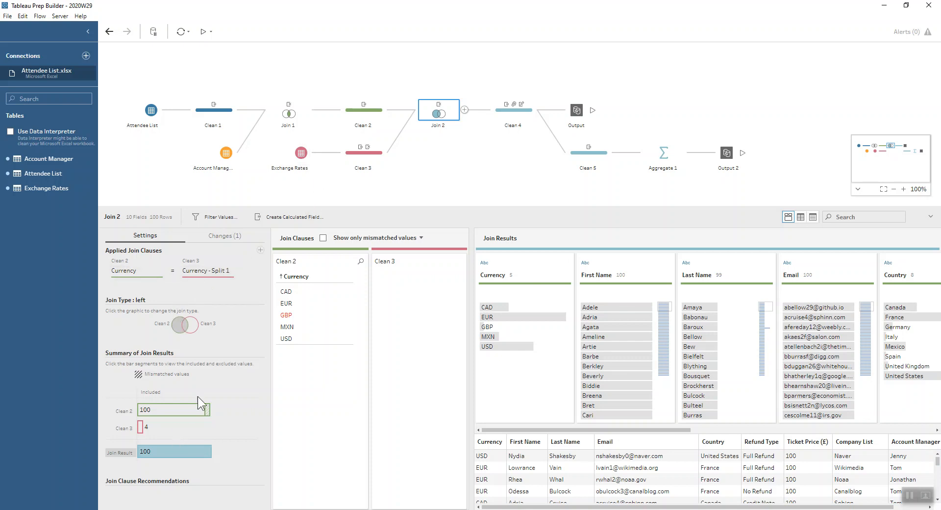
pyautogui.moveTo(496, 326)
pyautogui.moveTo(539, 428); pyautogui.dragTo(789, 429)
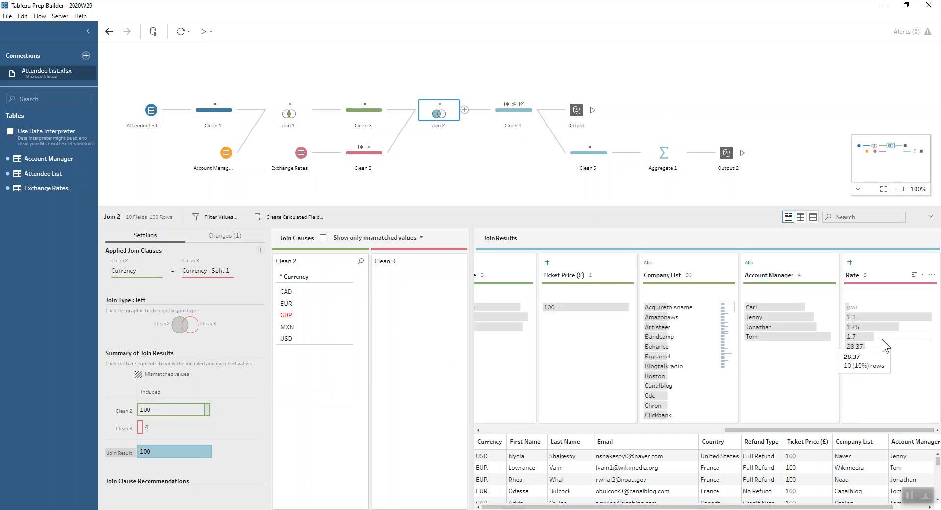
# Review Clean 4's null replacement in Rate and the formula of its Ticket Price (Local) calculated field
pyautogui.click(501, 112)
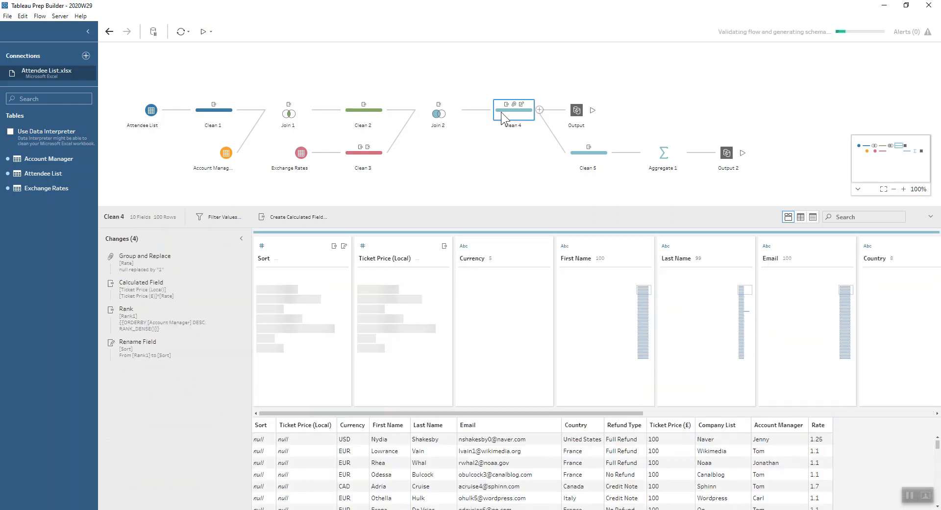
pyautogui.moveTo(271, 412); pyautogui.dragTo(765, 410)
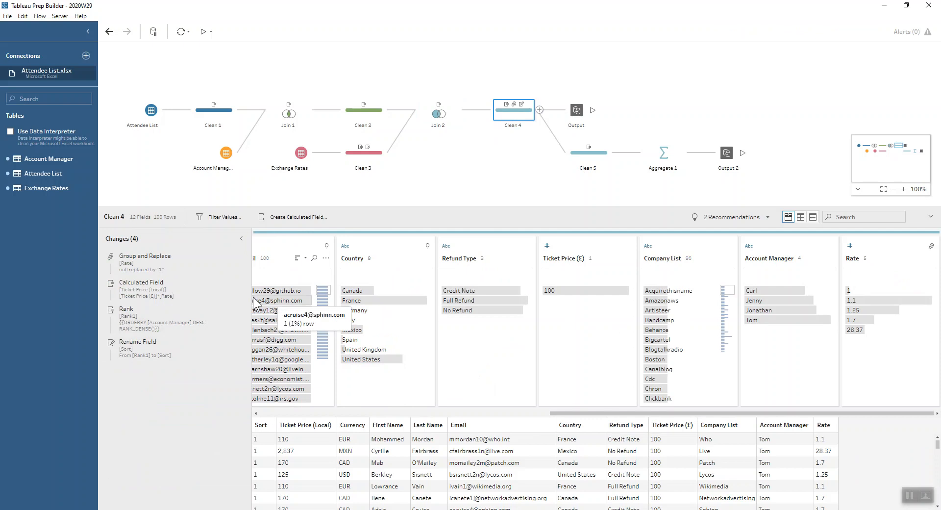
pyautogui.click(163, 258)
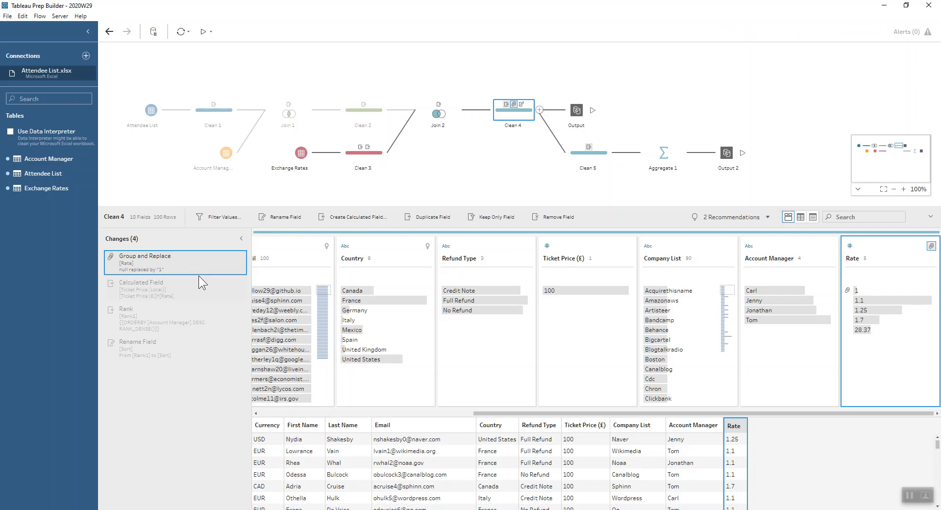
pyautogui.doubleClick(182, 294)
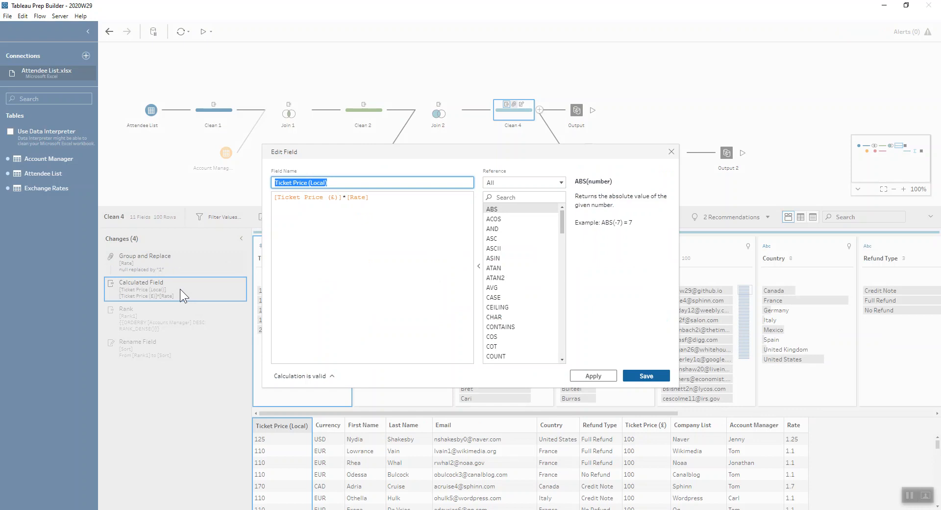
pyautogui.click(670, 153)
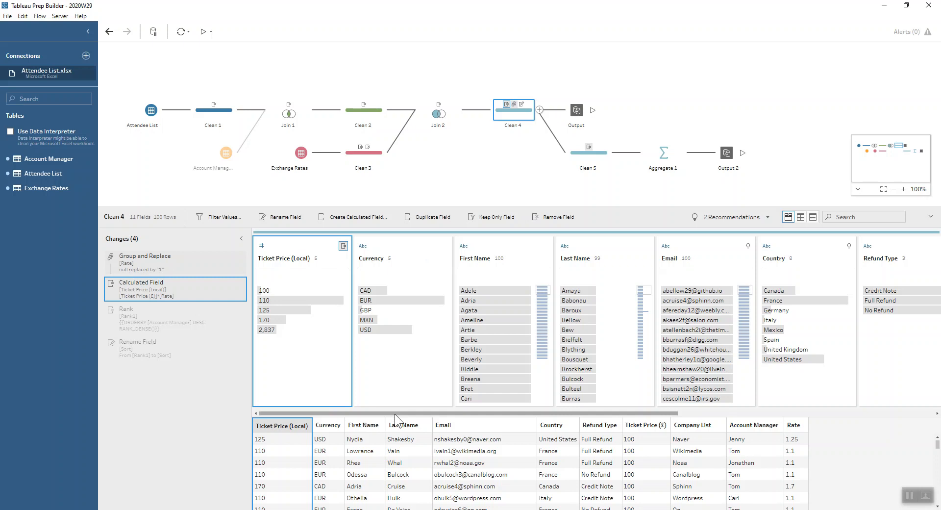
# Add a Rank calculated field based on Account Manager after the Ticket Price (Local) change in Clean 4
pyautogui.moveTo(395, 414); pyautogui.dragTo(672, 398)
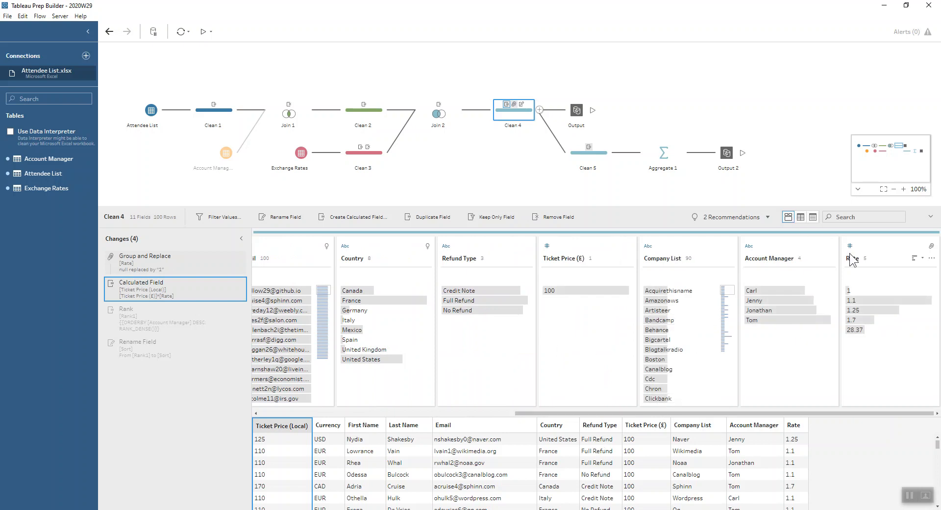
pyautogui.click(830, 258)
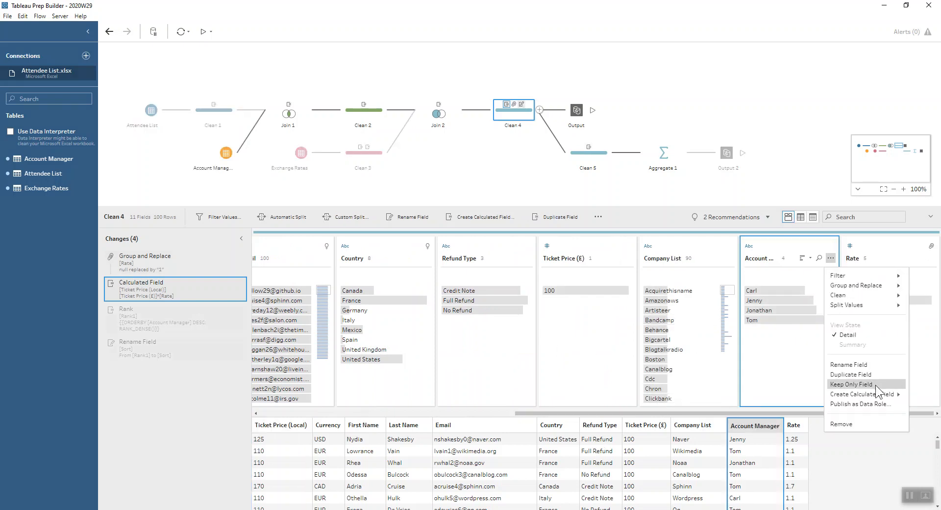
pyautogui.moveTo(876, 392)
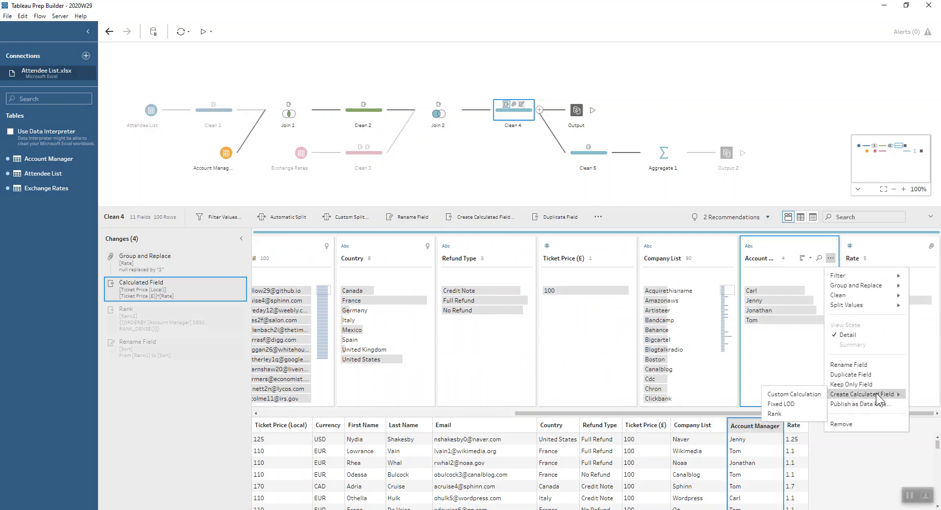
pyautogui.click(799, 412)
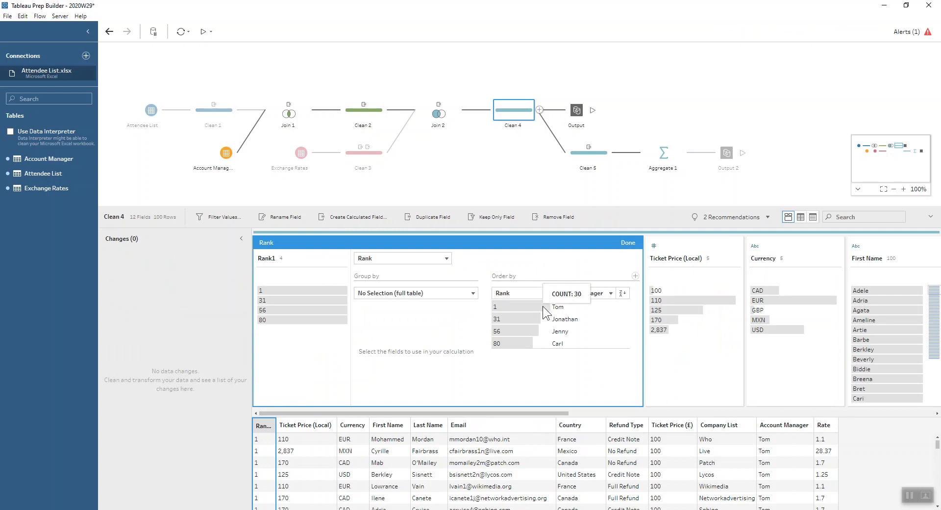
pyautogui.moveTo(526, 340)
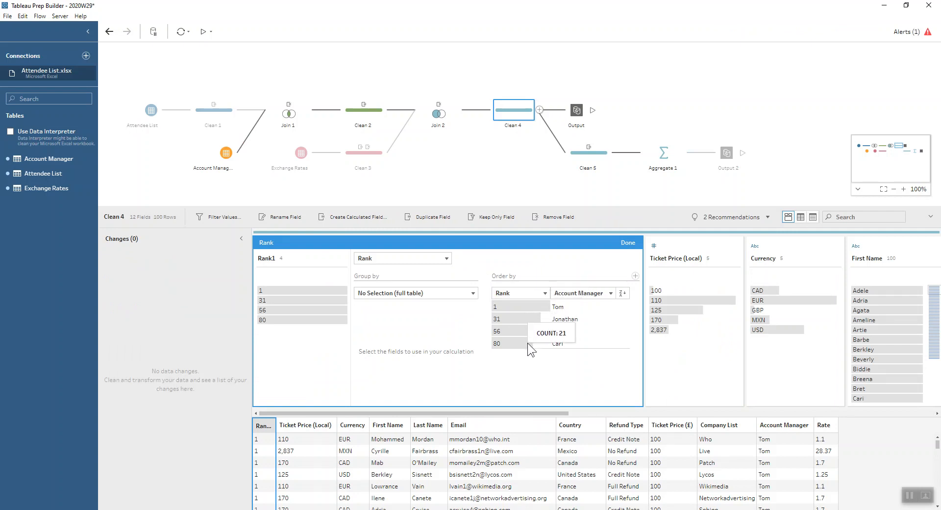
# Switch the Account Manager ranking to Dense Rank and finish the rank calculation
pyautogui.click(533, 296)
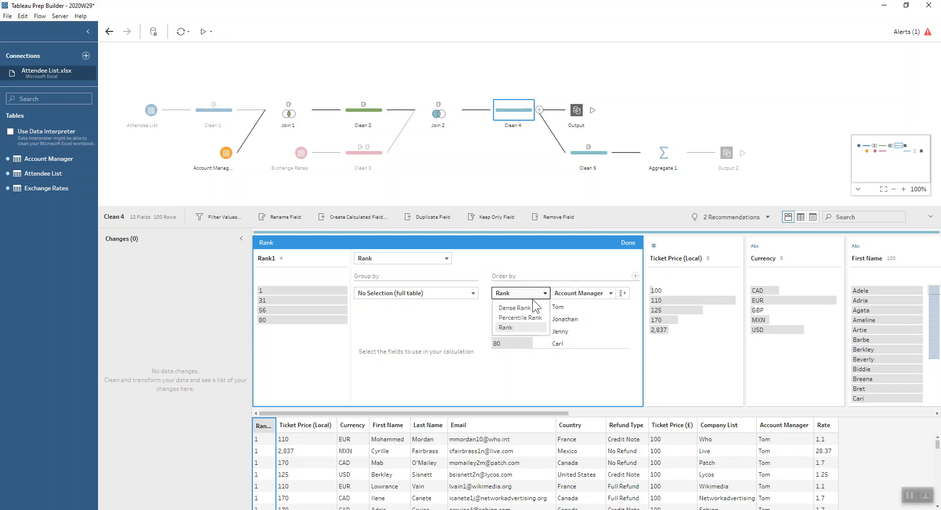
pyautogui.click(535, 308)
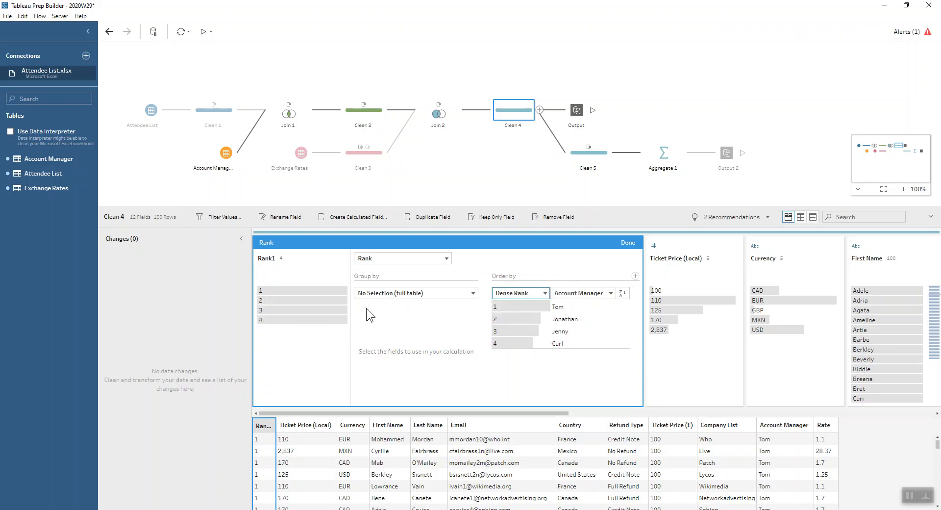
pyautogui.click(627, 242)
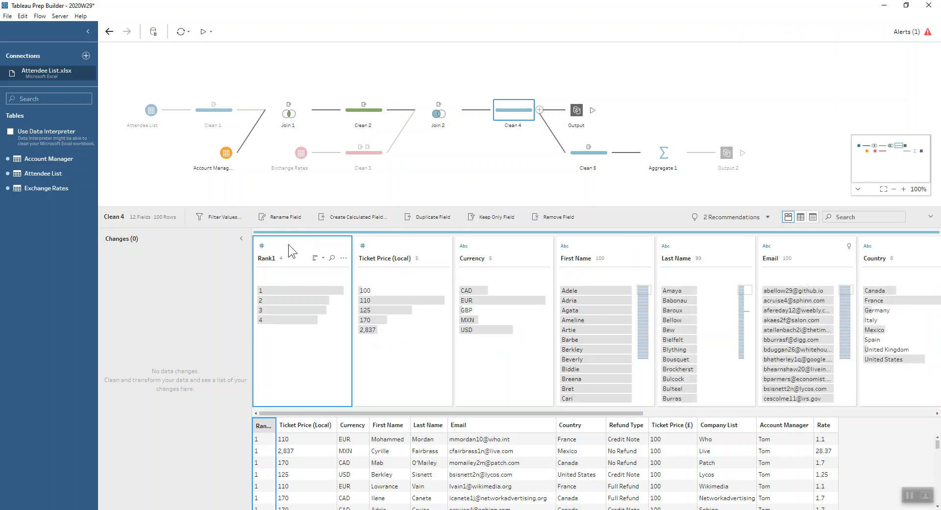
pyautogui.moveTo(291, 299)
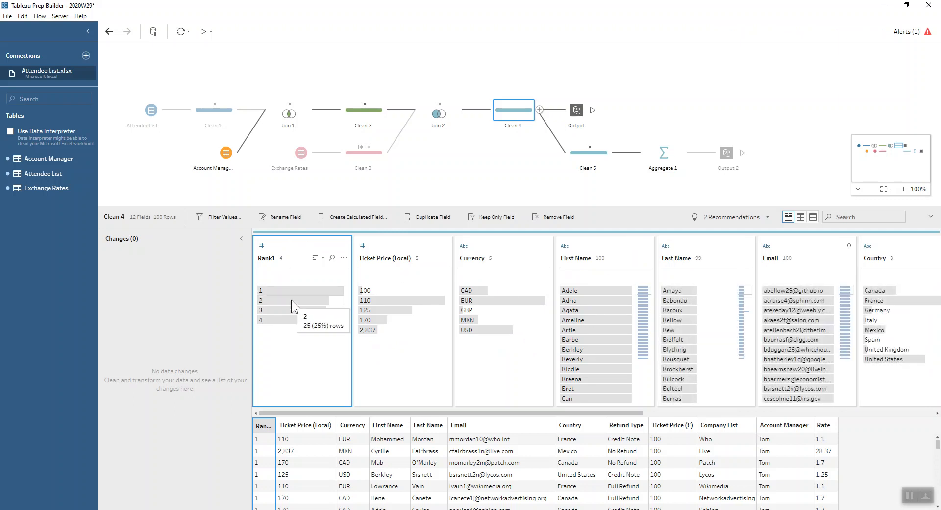
pyautogui.moveTo(329, 316)
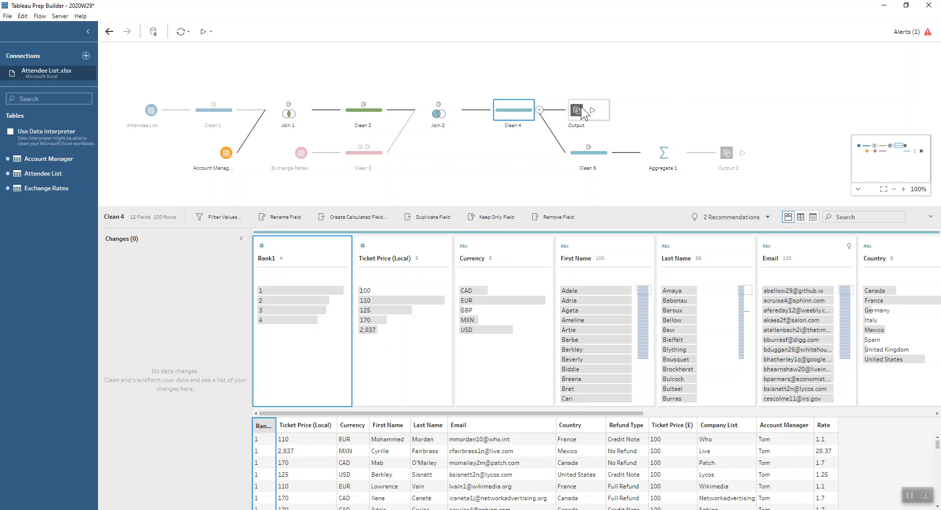
pyautogui.click(928, 32)
pyautogui.click(927, 34)
pyautogui.click(545, 213)
pyautogui.click(577, 158)
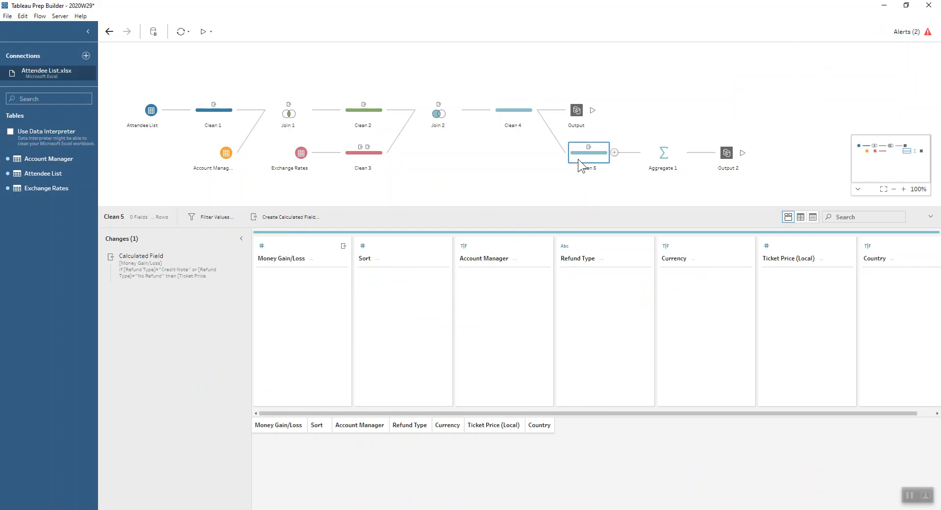
pyautogui.click(912, 495)
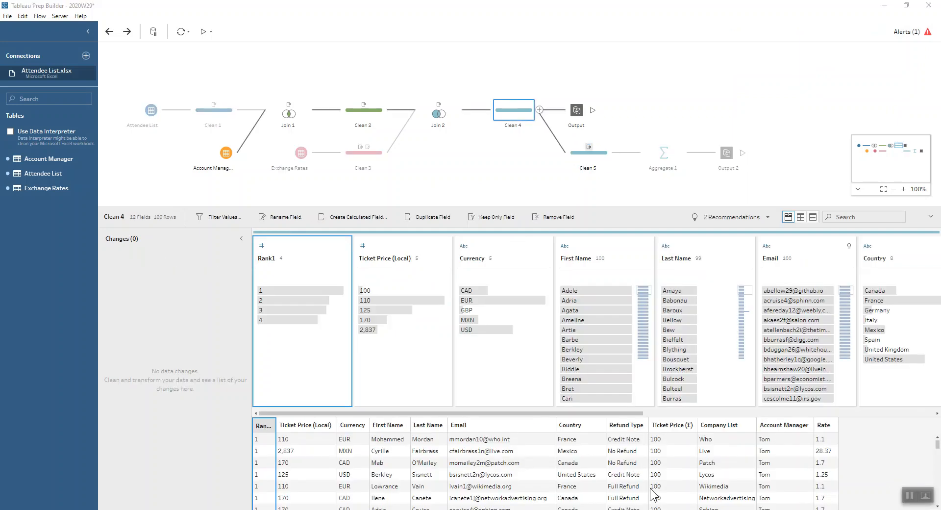
# Undo the dense rank setting and the added rank field in Clean 4, and review the rename of Rank1 to Sort
pyautogui.click(109, 31)
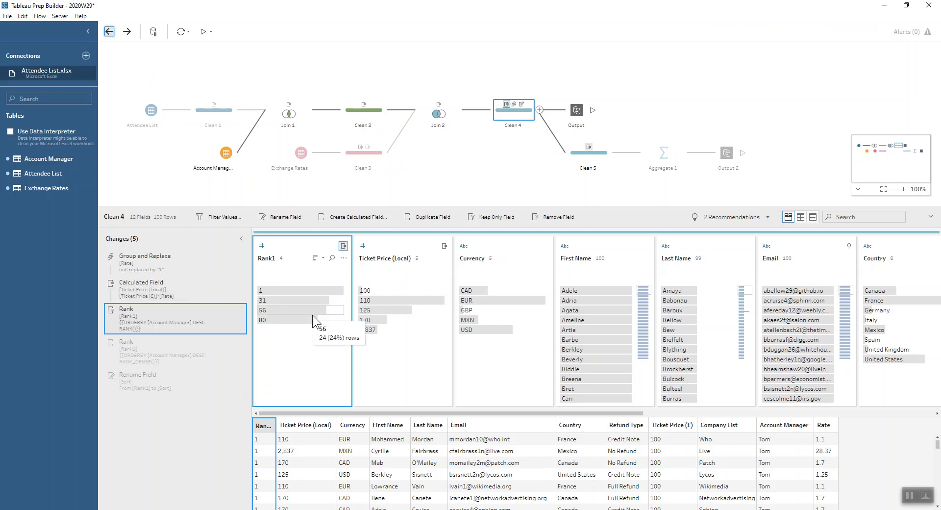
pyautogui.click(109, 31)
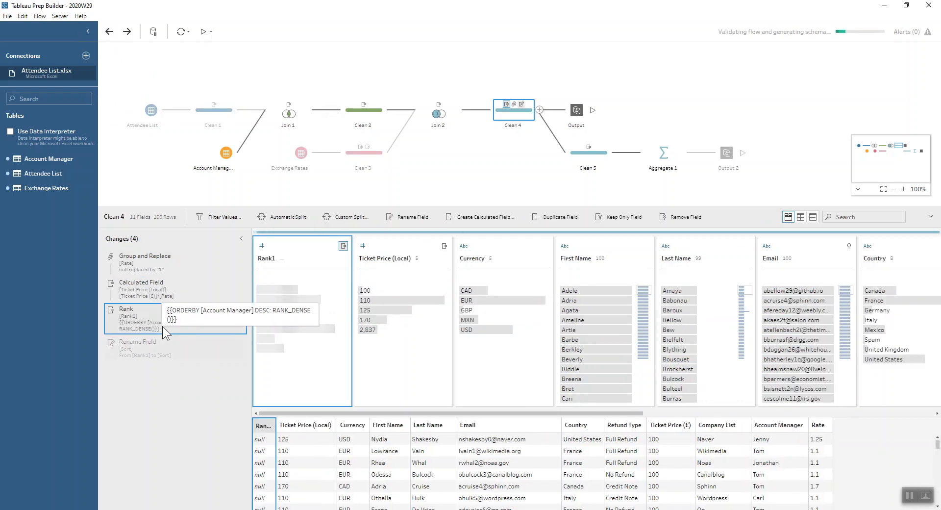
pyautogui.click(169, 351)
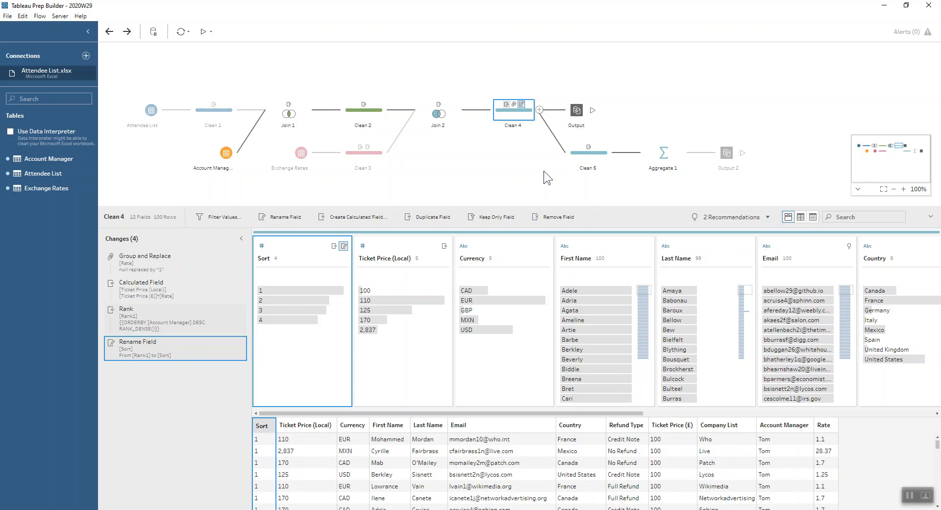
# Review the Money Gain/Loss formula in Clean 5 without editing it, and open the Aggregate 1 step's grouped and aggregated fields
pyautogui.click(592, 154)
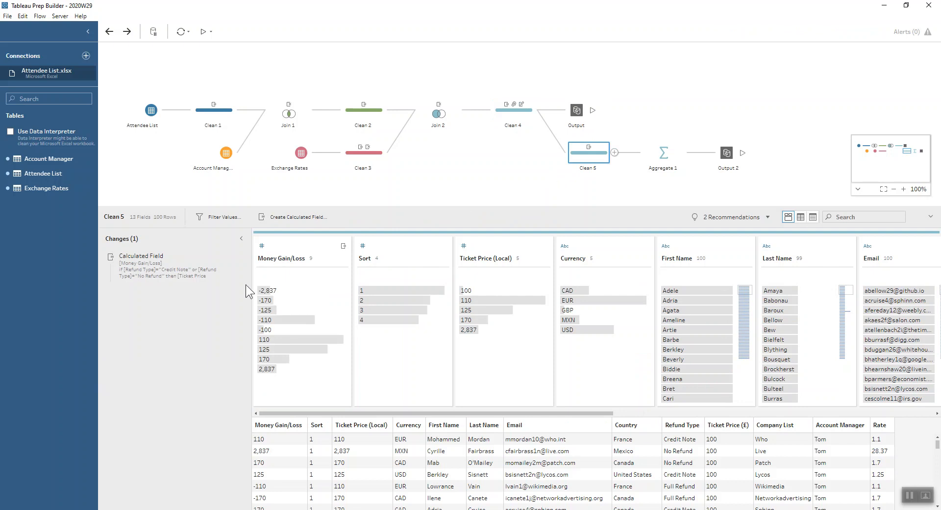
pyautogui.doubleClick(179, 269)
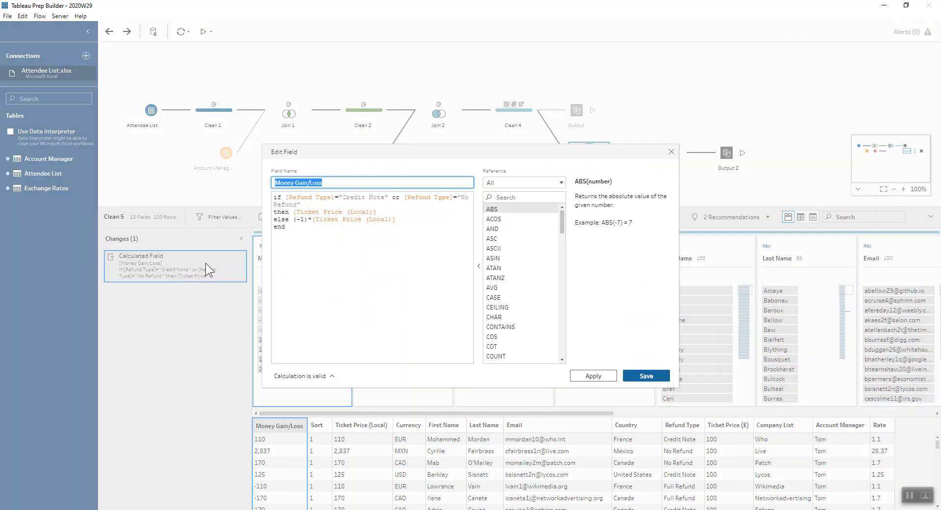
pyautogui.click(331, 212)
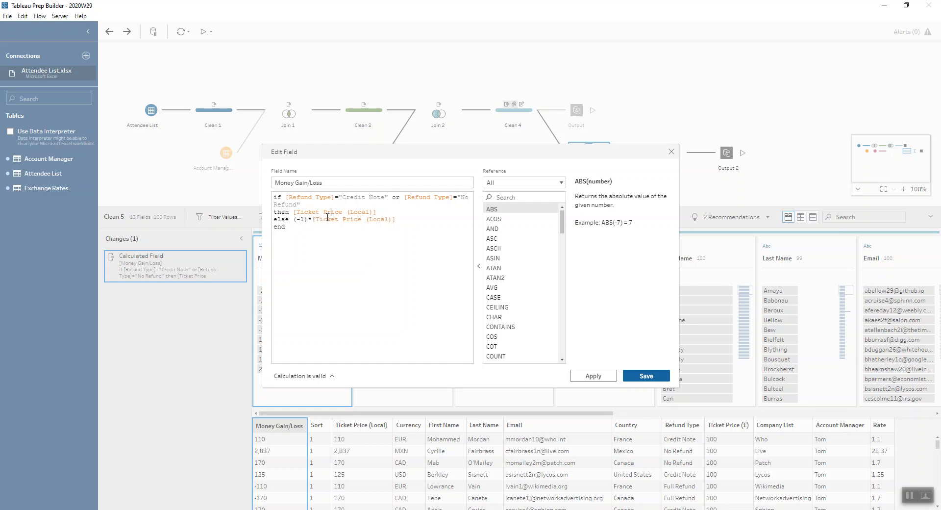
pyautogui.click(671, 152)
pyautogui.click(663, 152)
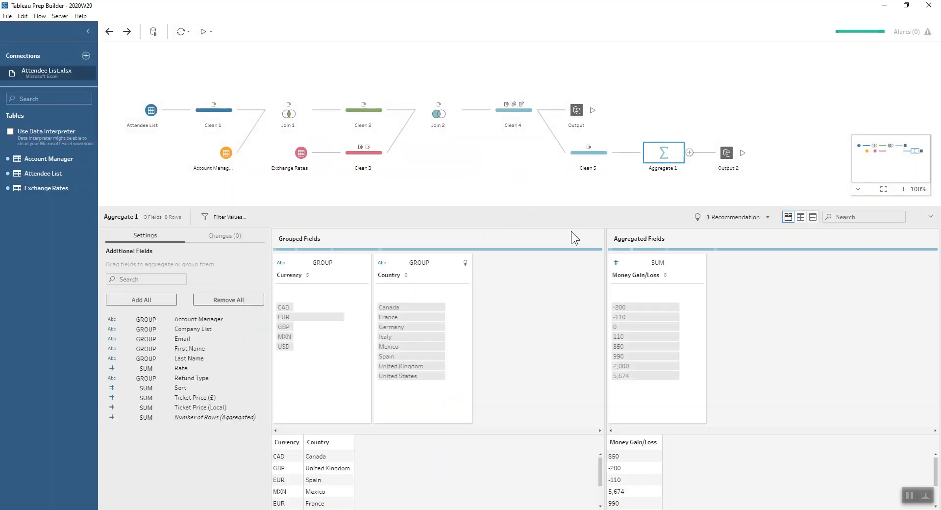